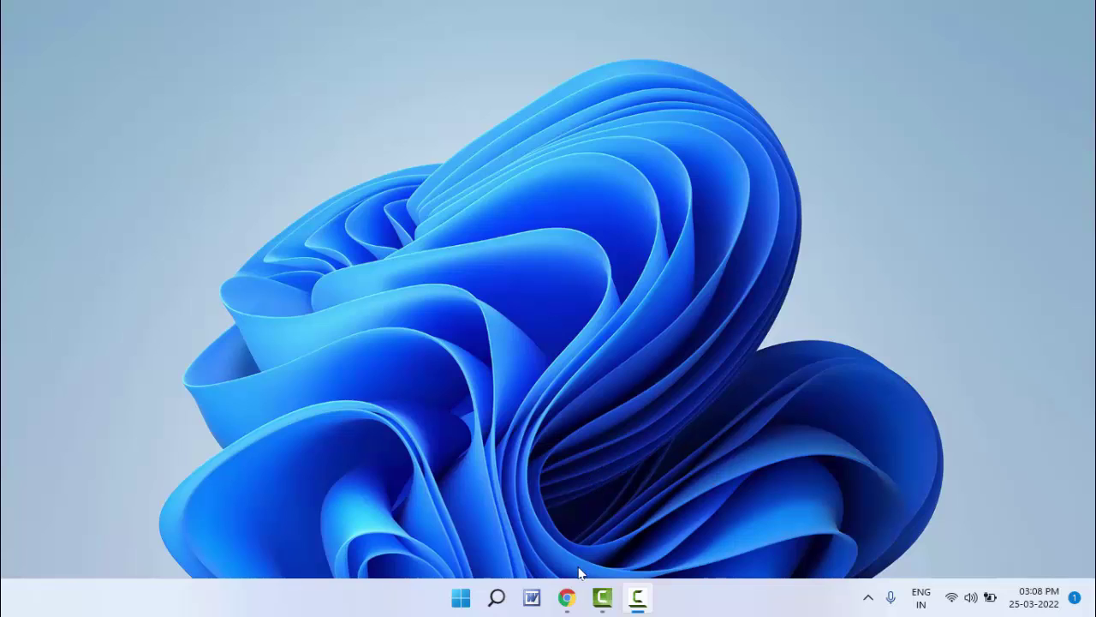
- Bring up the Facebook login page in Chrome, and run Notepad as administrator in a maximized window
left_click(567, 597)
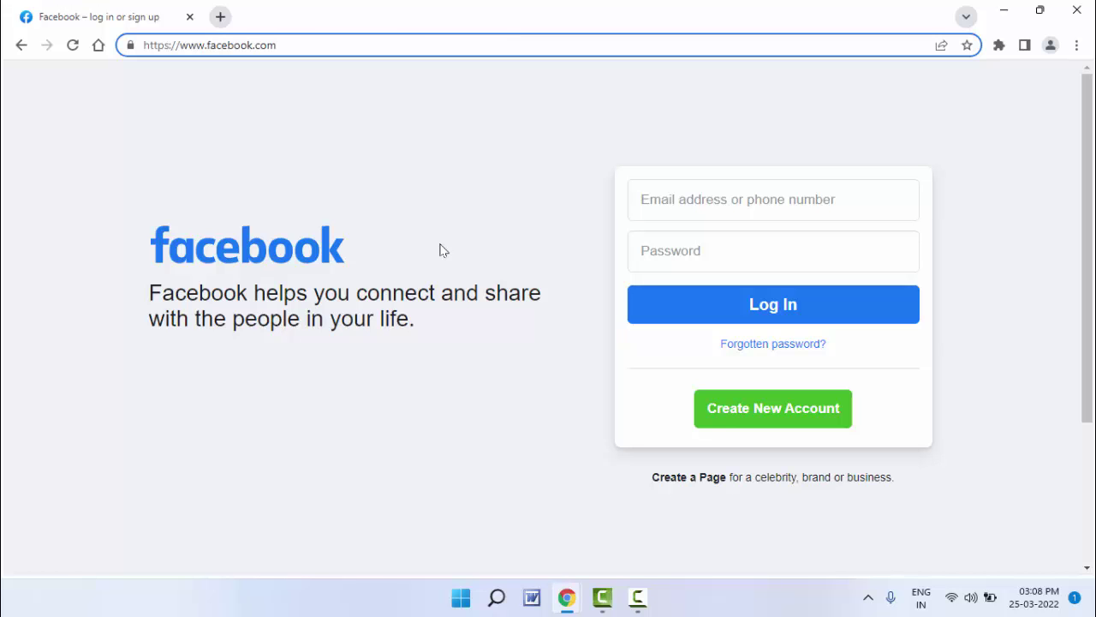
key("super")
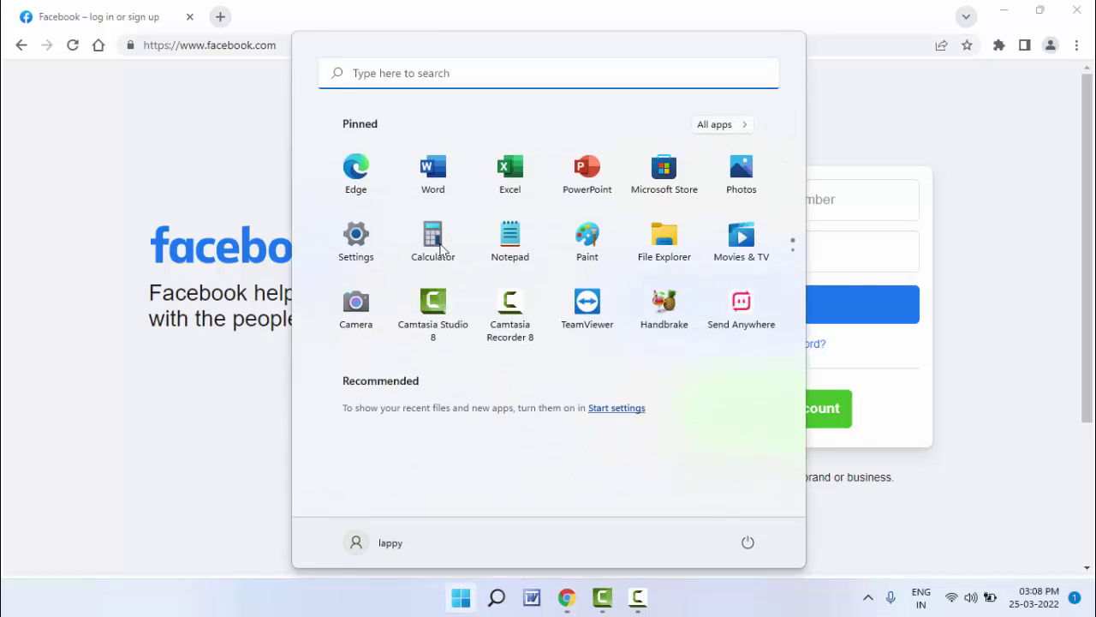
type("note")
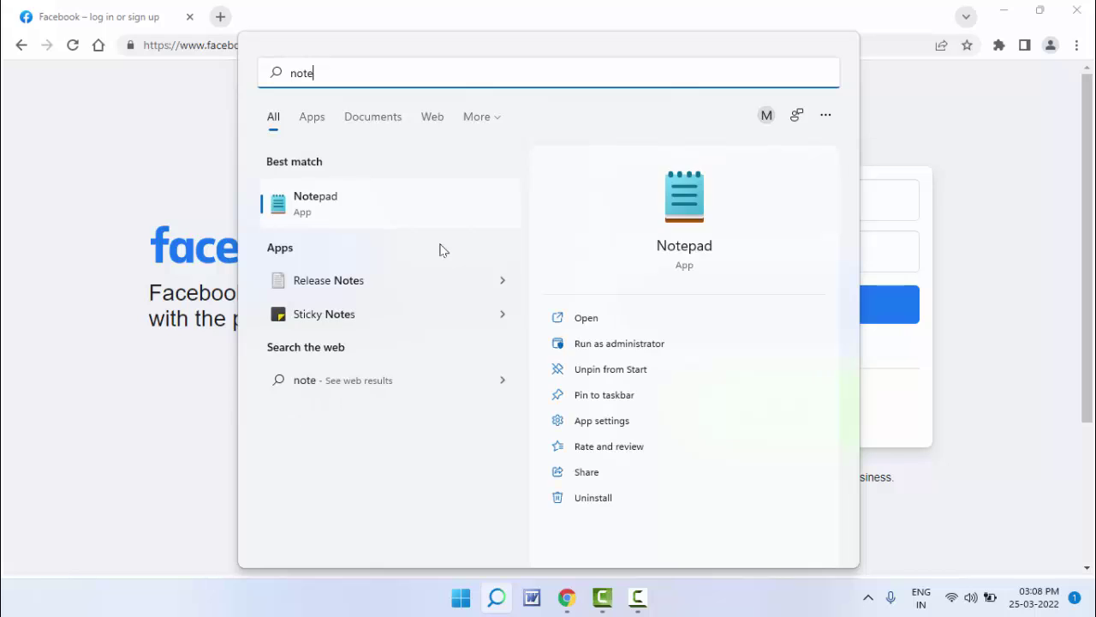
right_click(350, 217)
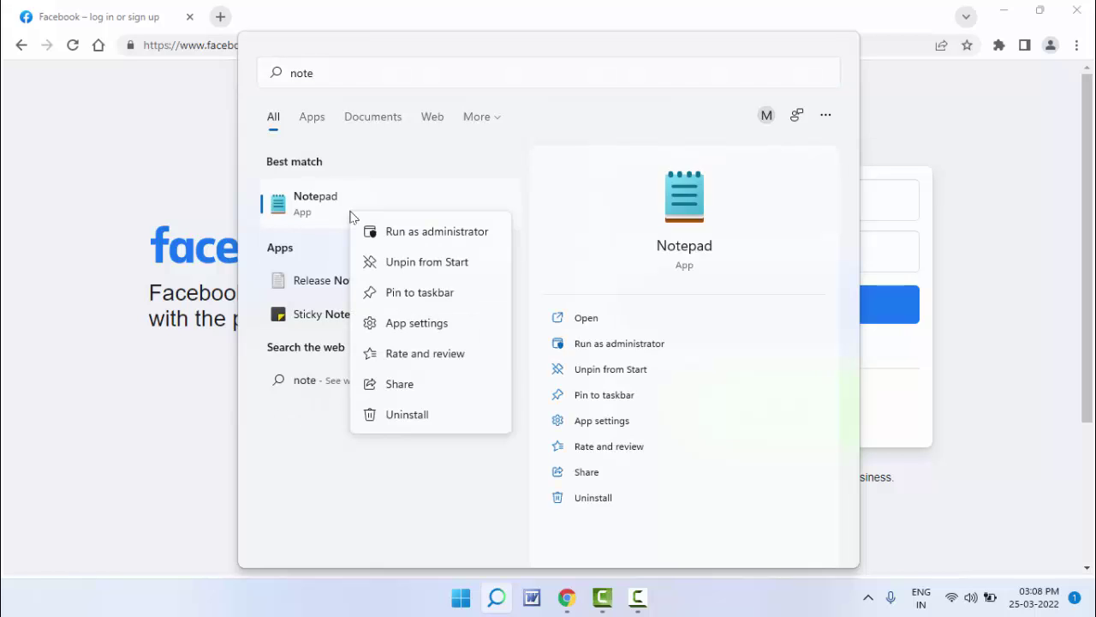
left_click(394, 244)
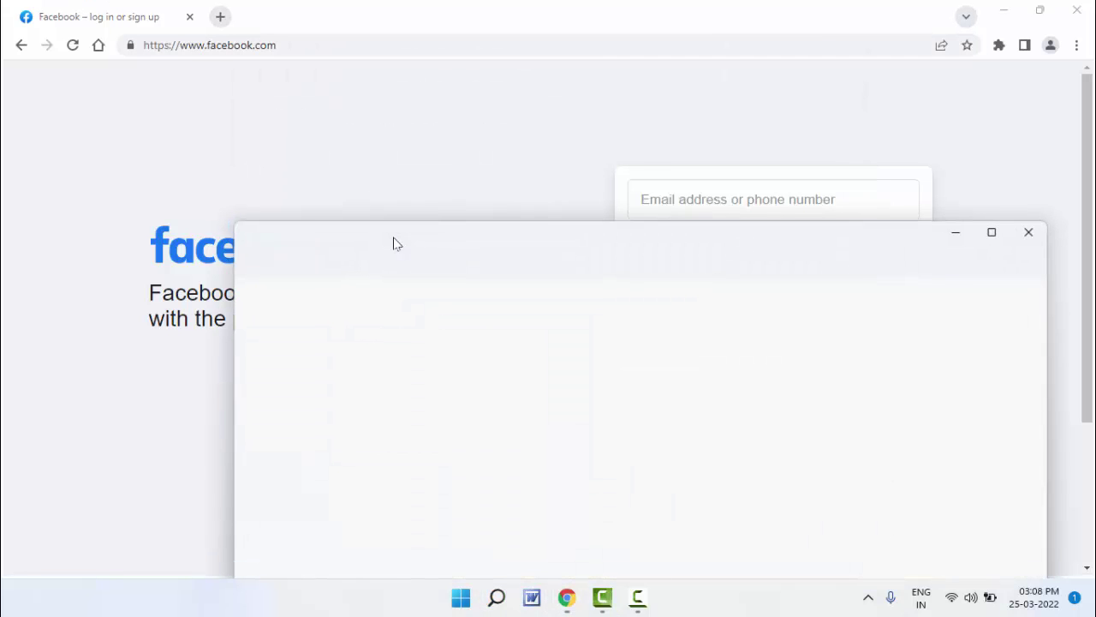
double_click(470, 230)
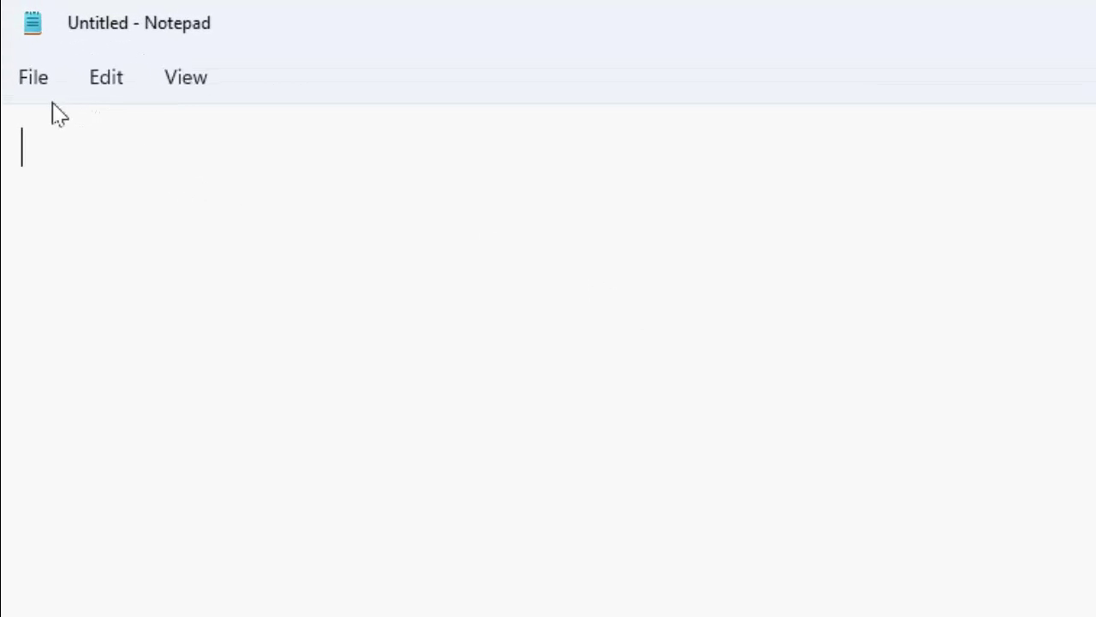
- Start opening an existing file and browse to the Windows folder on Local Disk (C:)
left_click(26, 86)
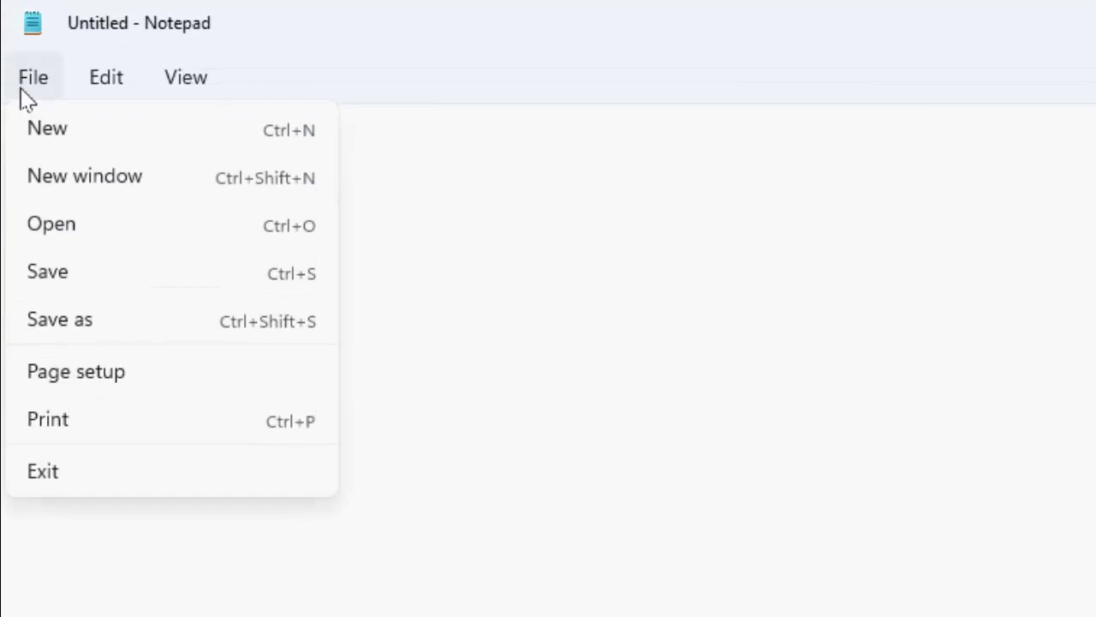
left_click(75, 246)
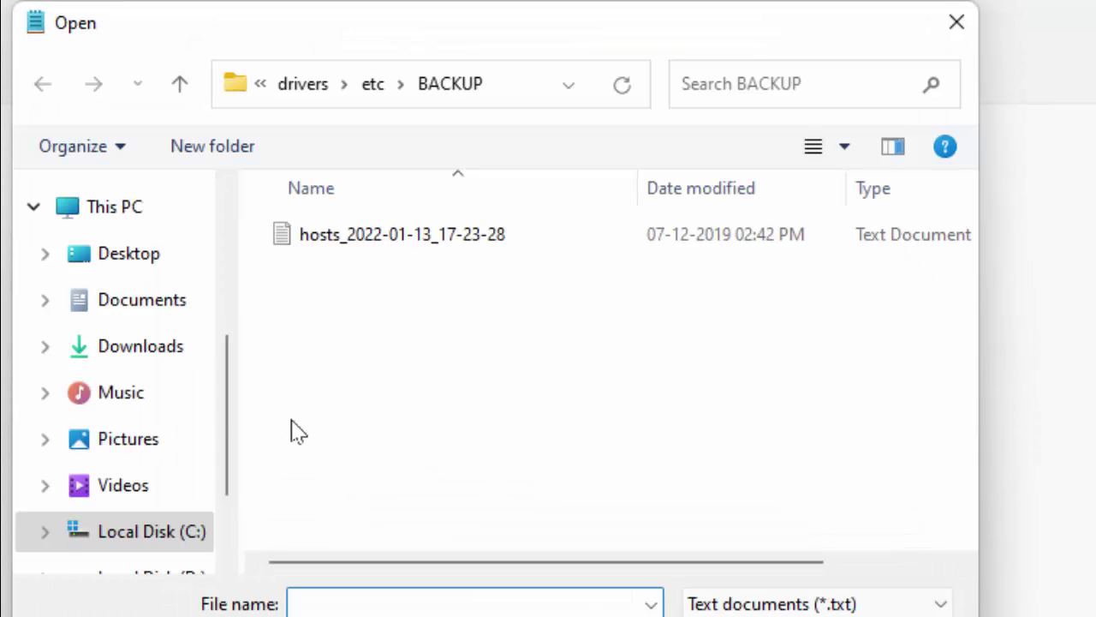
left_click(134, 539)
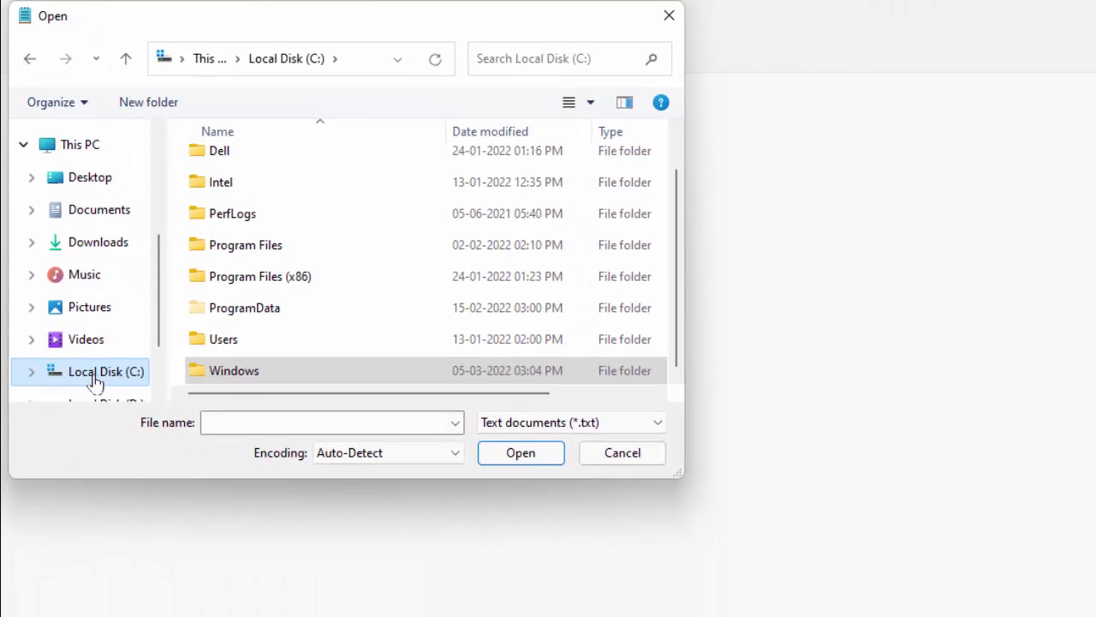
left_click(239, 377)
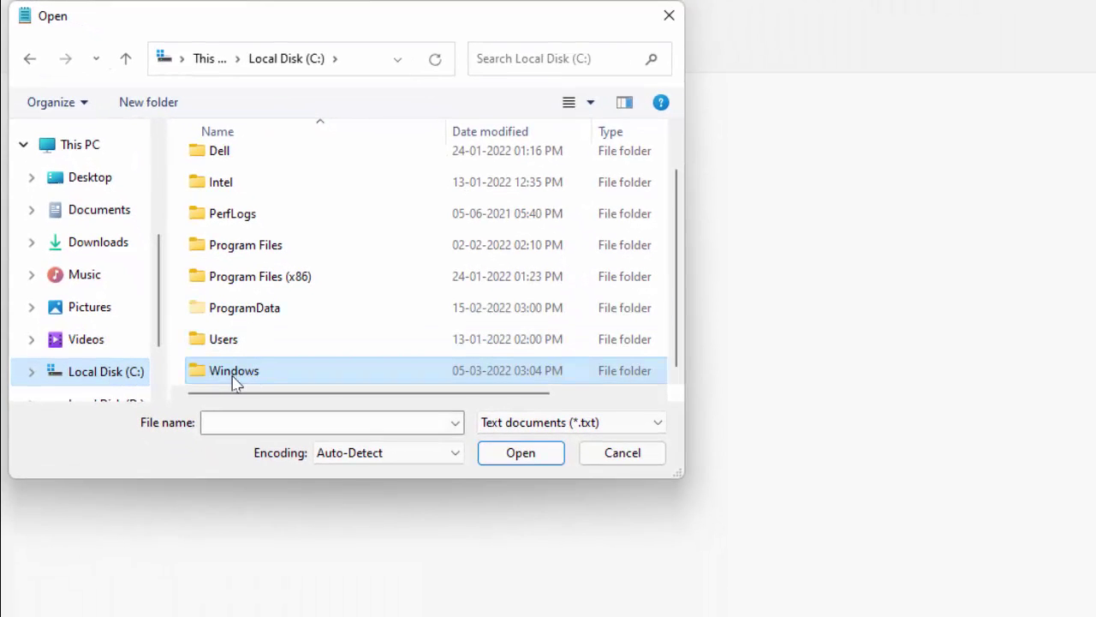
double_click(255, 376)
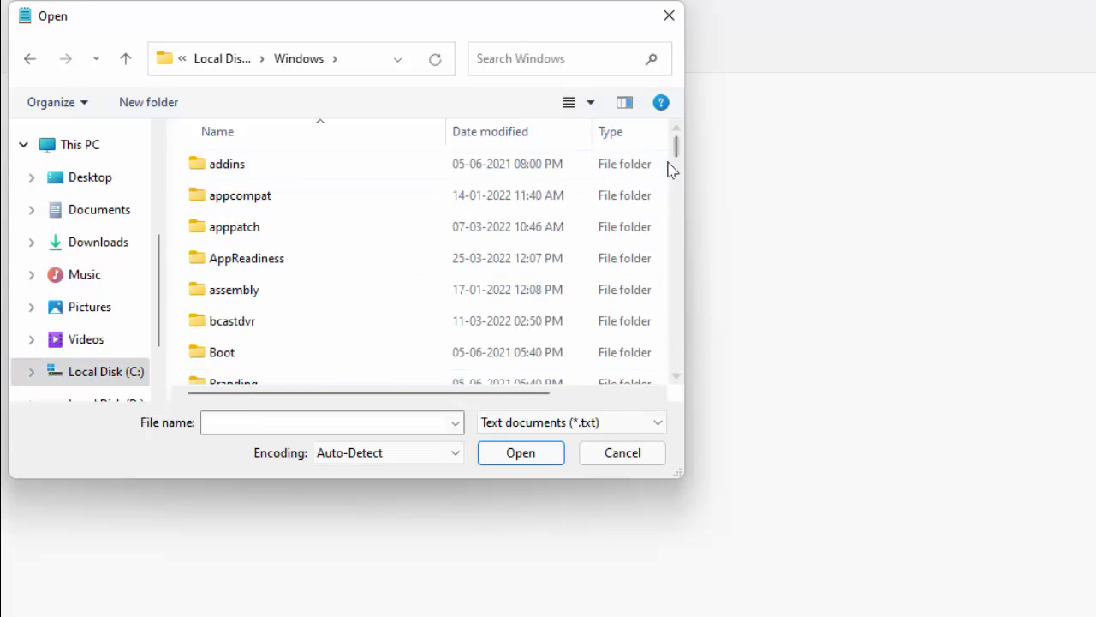
- Find the System32 folder inside Windows and open it
left_click_drag(681, 152, 680, 177)
left_click(248, 197)
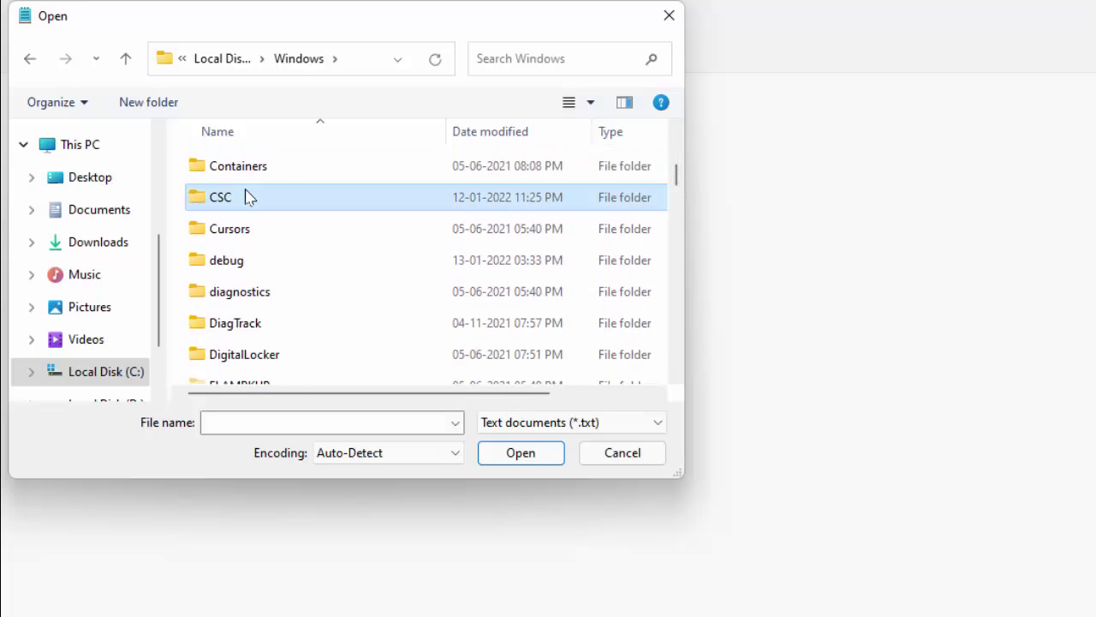
key("s")
key("s")
key("s")
key("s")
key("s")
key("s")
key("s")
key("s")
key("s")
key("s")
key("s")
key("s")
key("s")
key("s")
key("s")
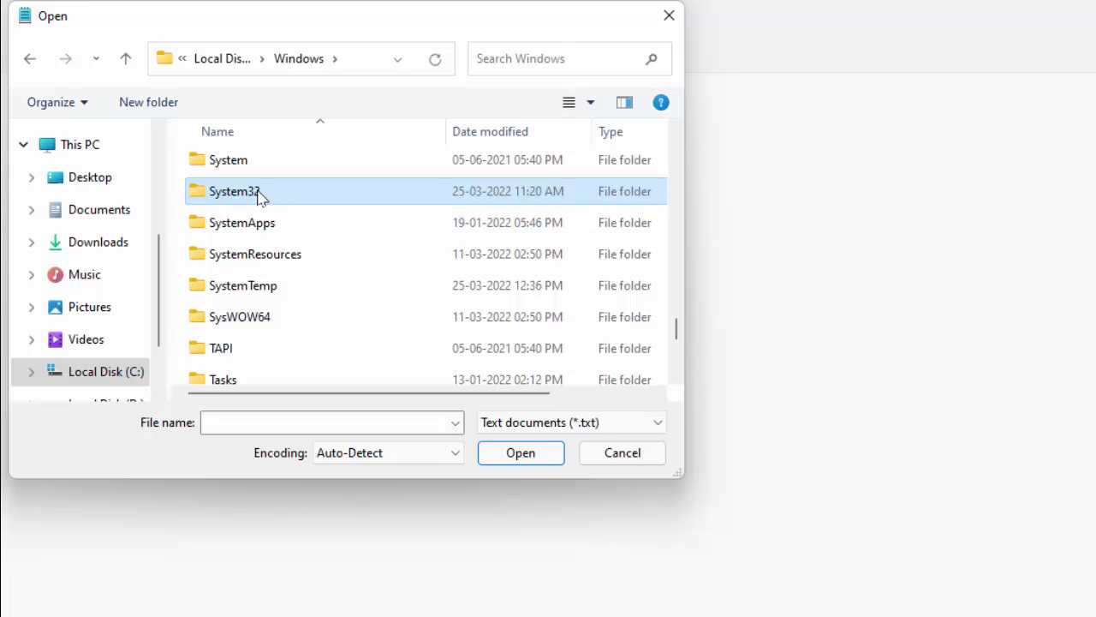
double_click(261, 195)
- Browse from System32 through the drivers and etc folders into the BACKUP folder
left_click(261, 258)
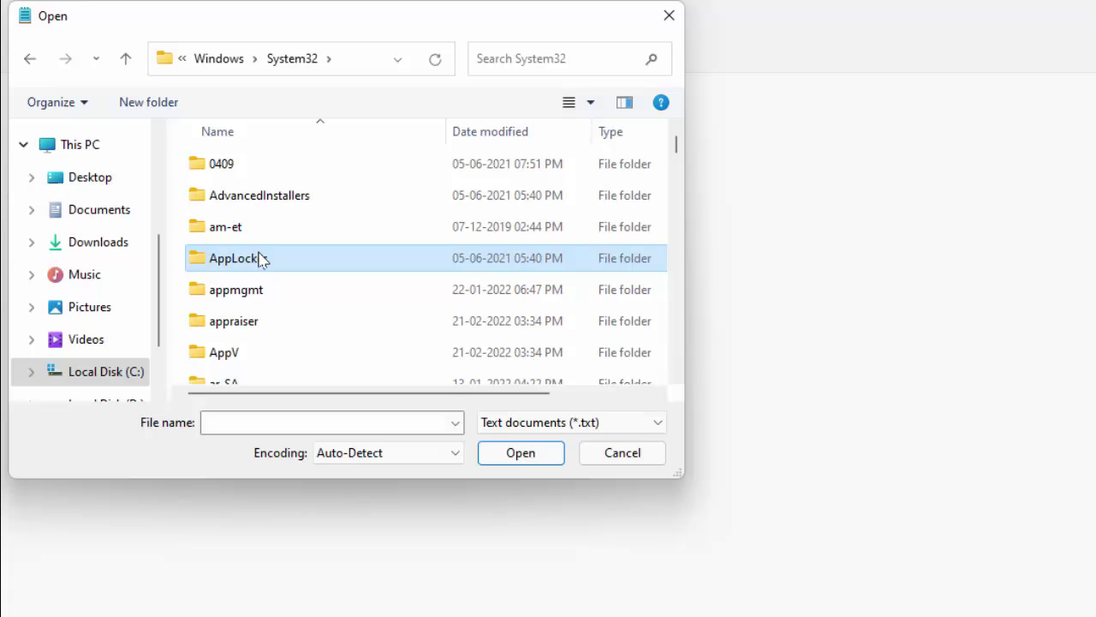
key("d")
key("d")
key("d")
key("d")
key("d")
left_click(260, 349)
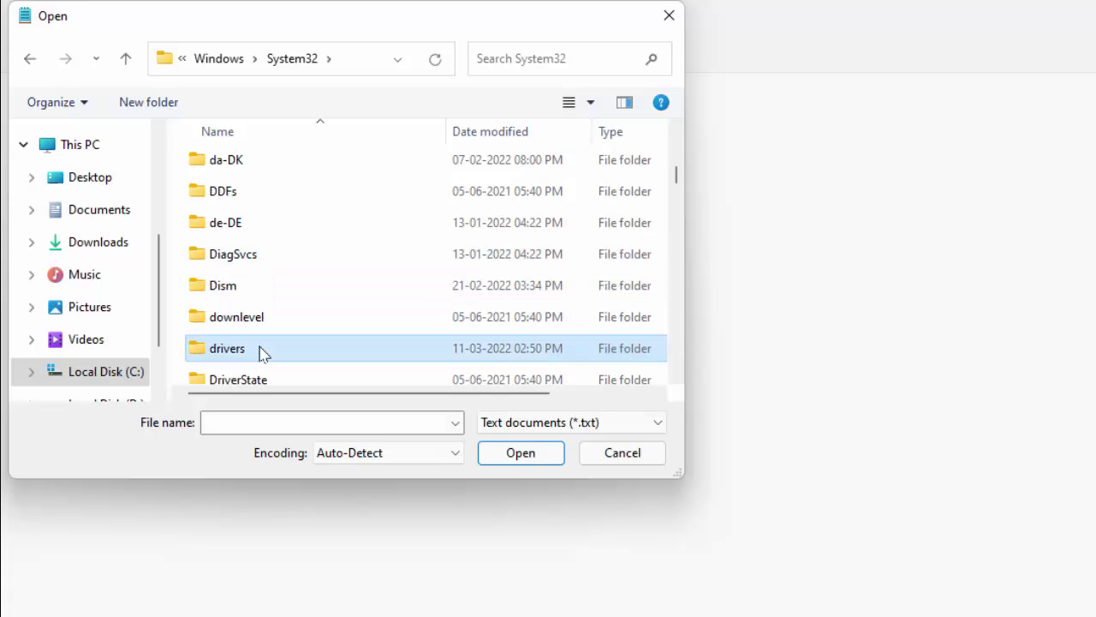
double_click(262, 351)
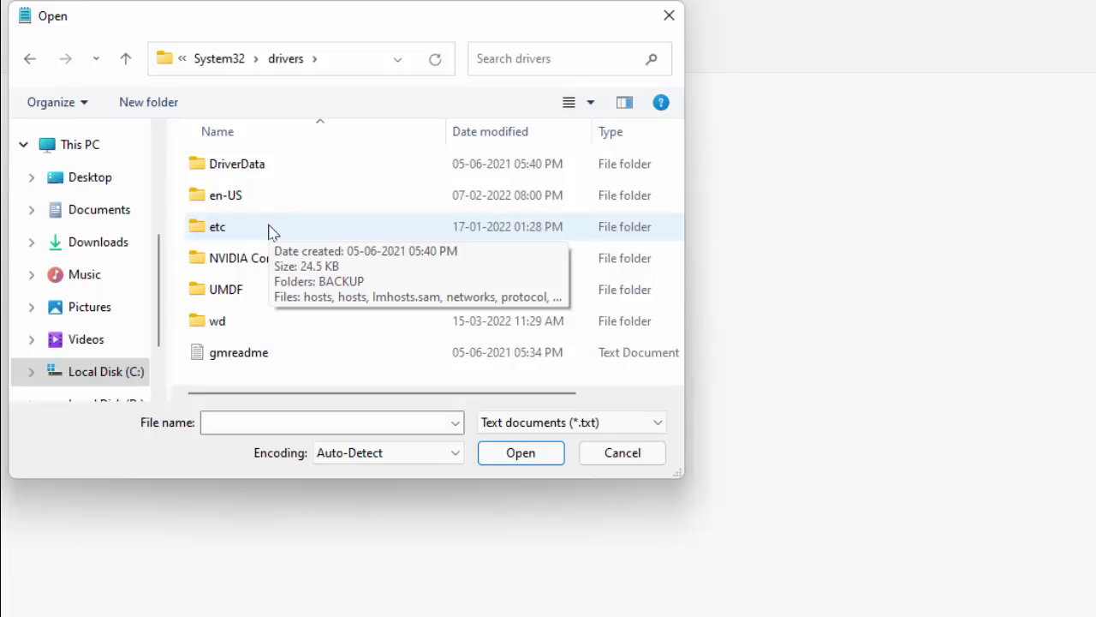
double_click(202, 232)
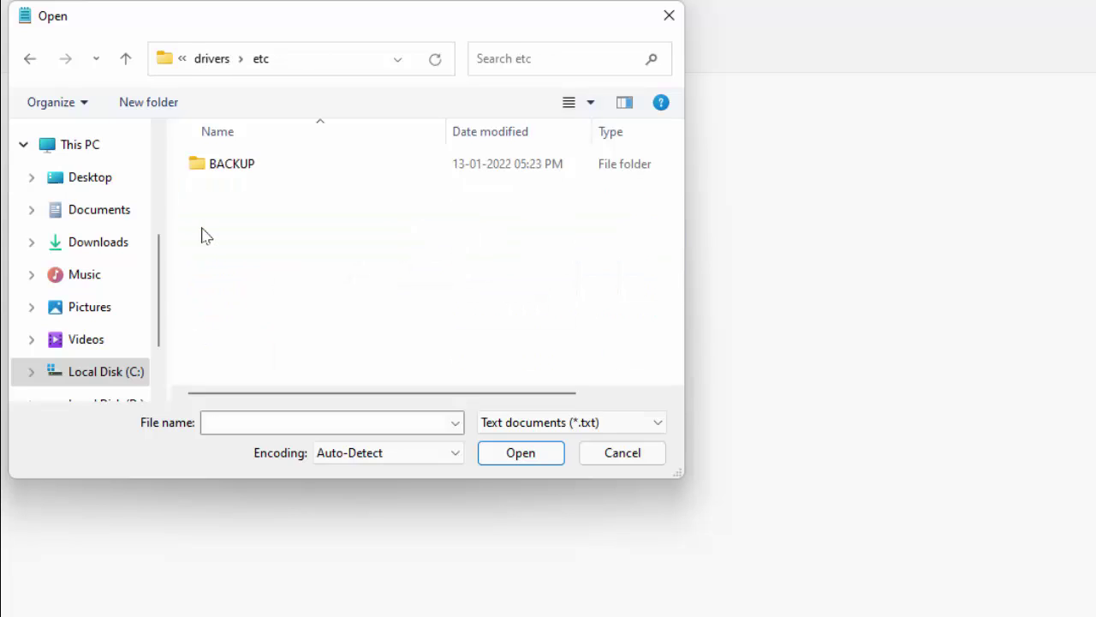
double_click(225, 164)
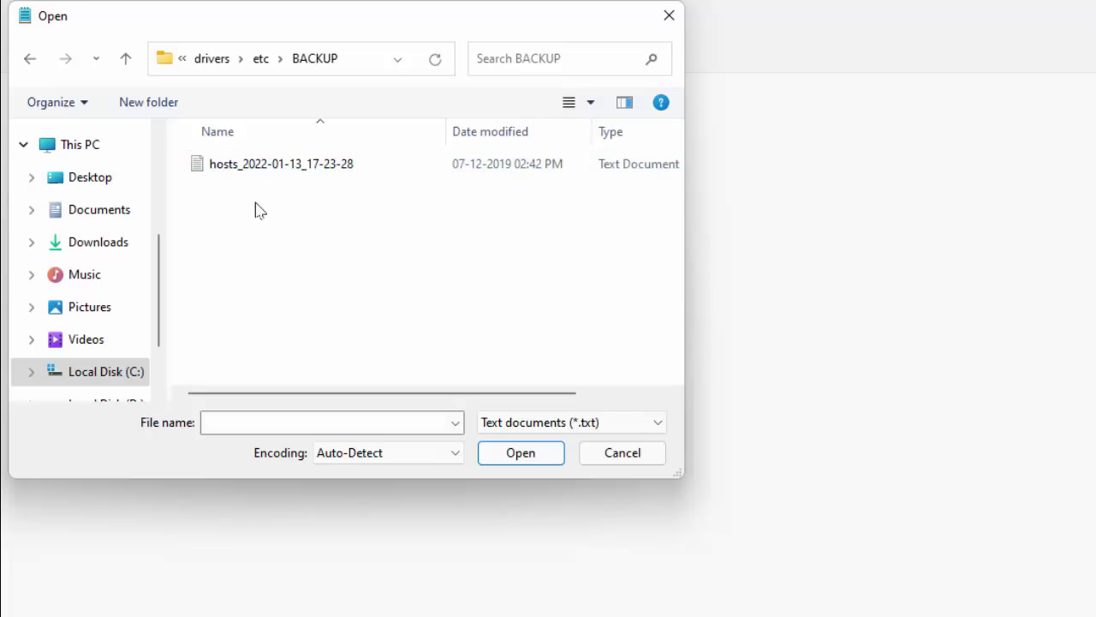
- Open the file hosts_2022-01-13_17-23-28 with the file type filter set to All files
left_click(236, 175)
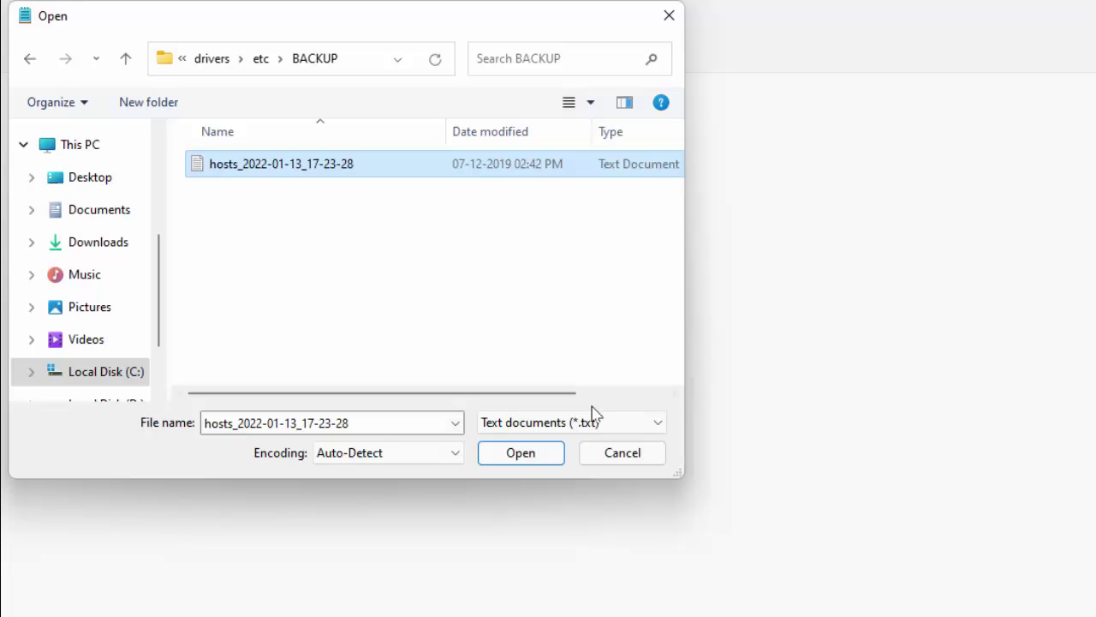
left_click(644, 424)
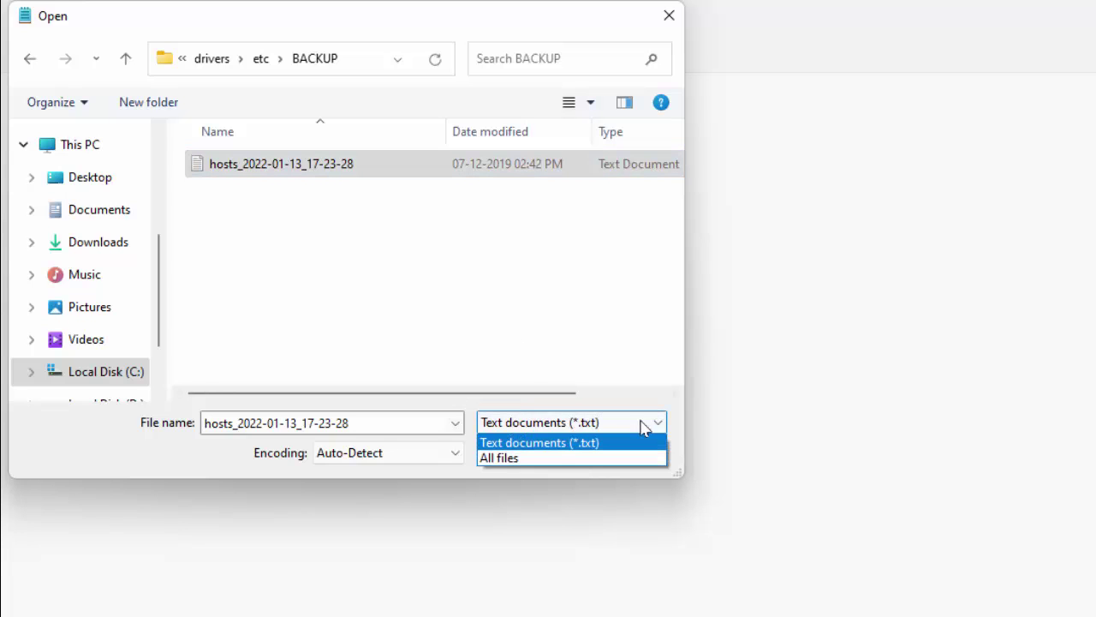
left_click(526, 459)
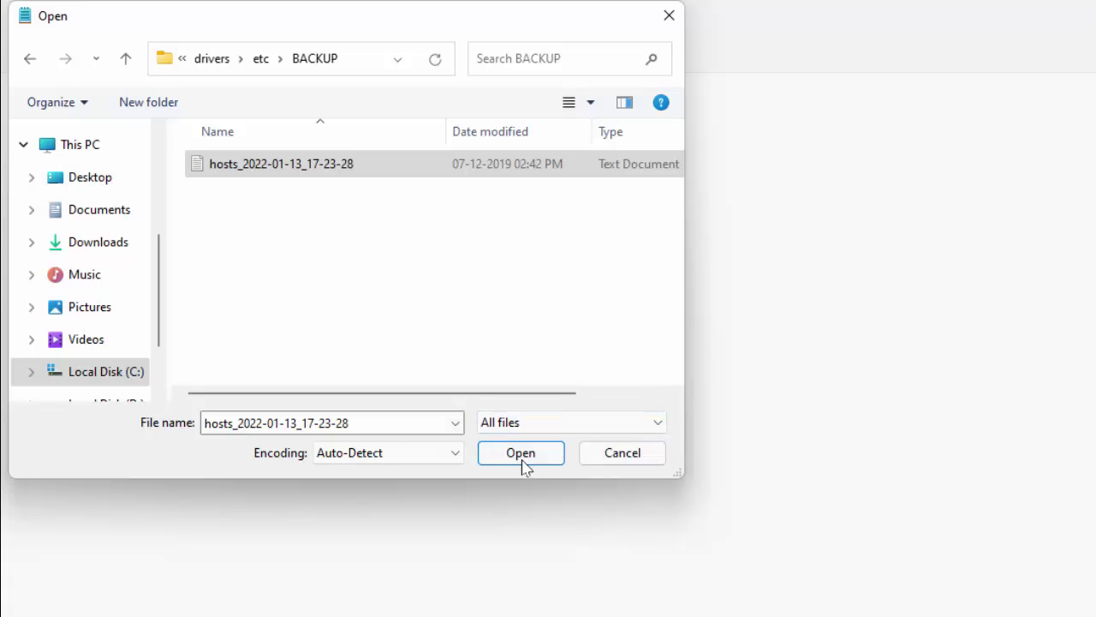
left_click(517, 453)
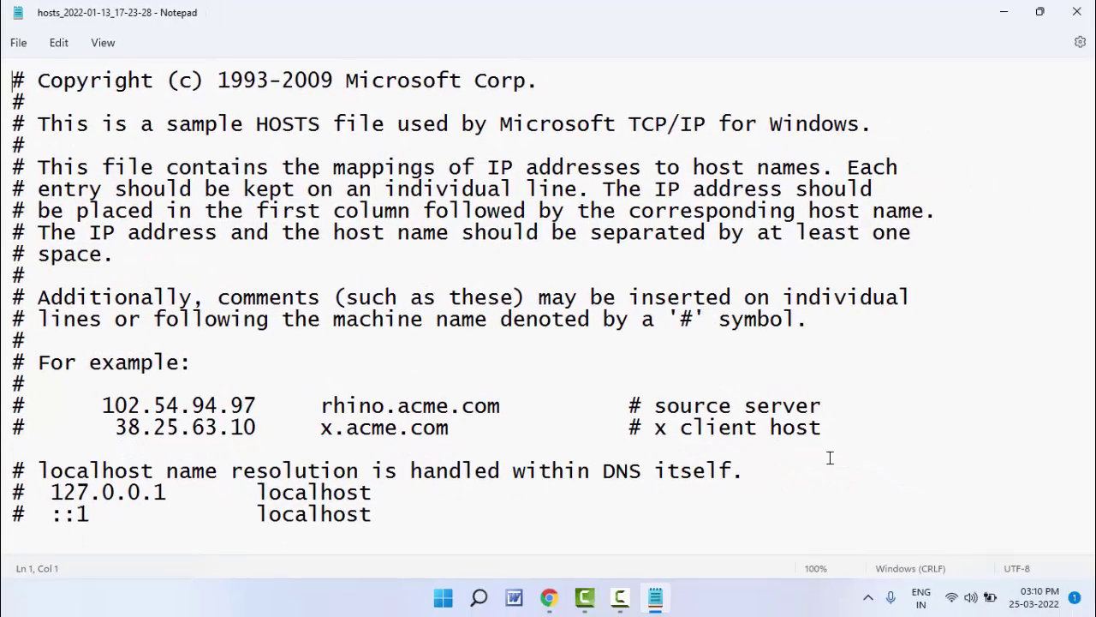
left_click(451, 524)
type("127.0.0.1")
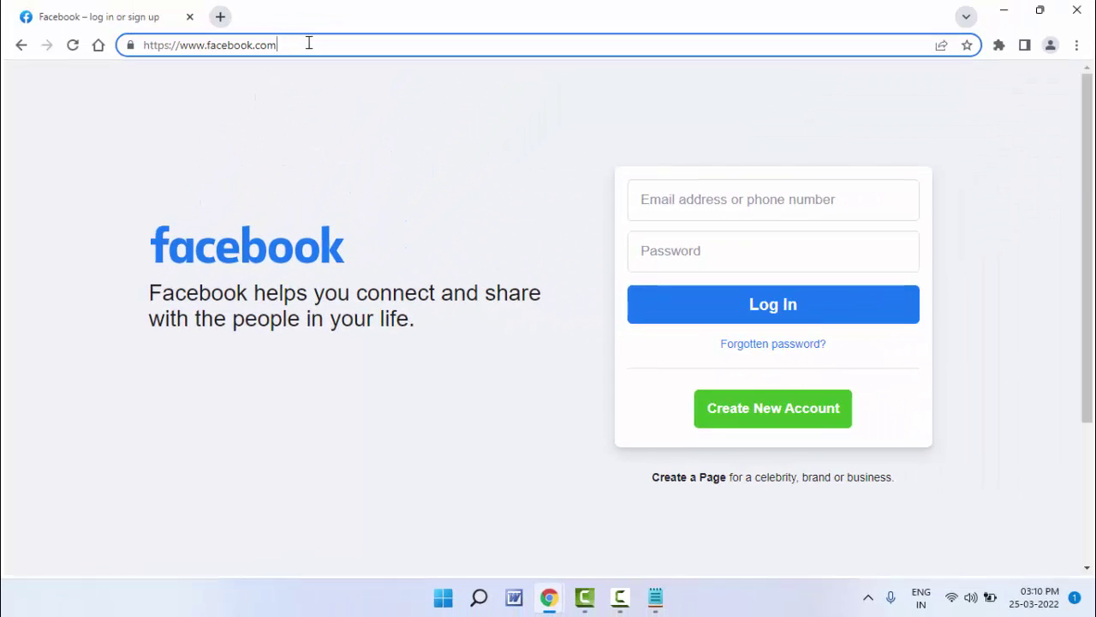
left_click(181, 45)
key("shift+End")
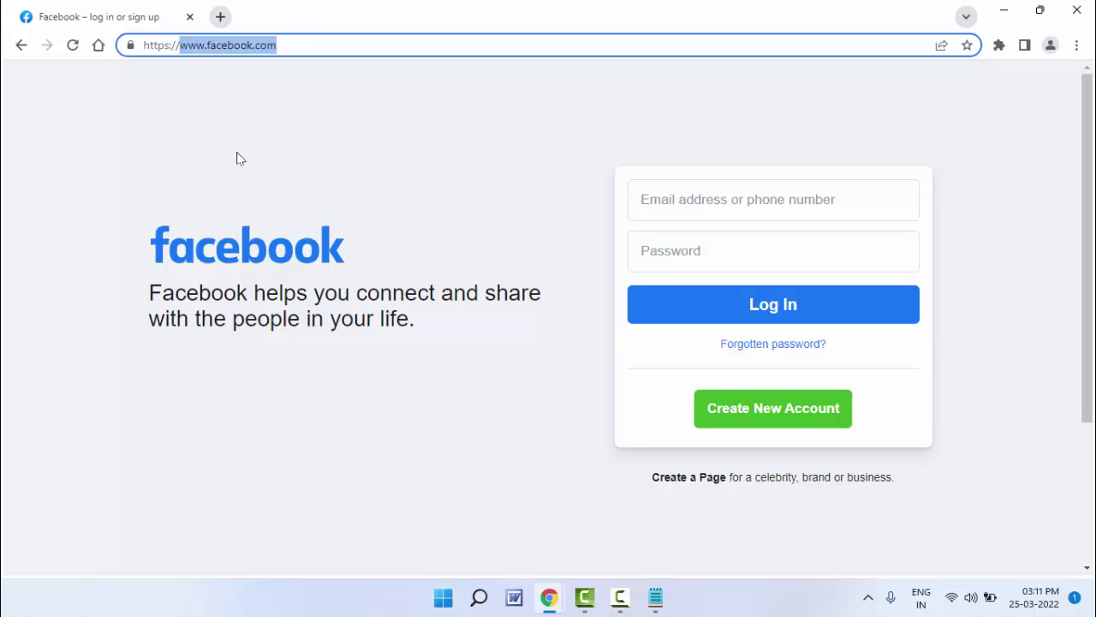
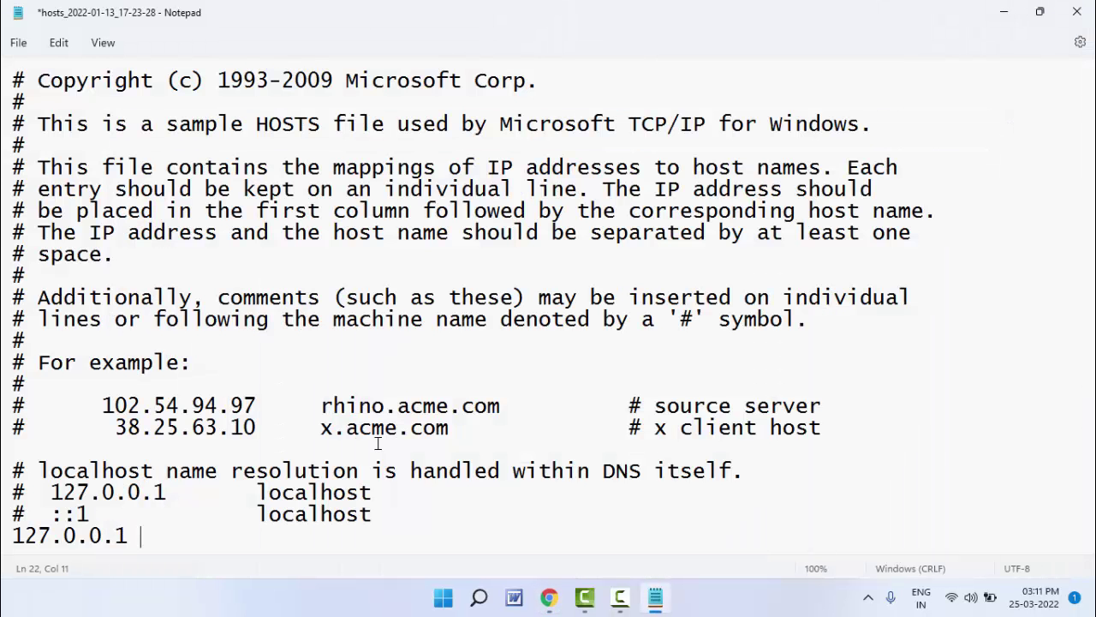
type("www.facebook.com")
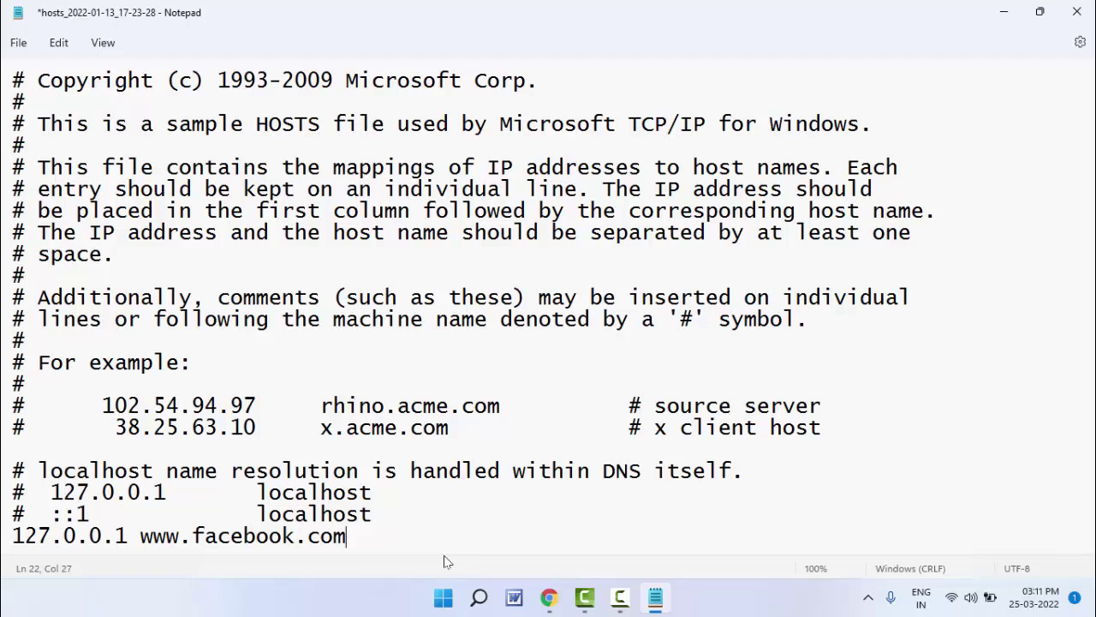
key("Return")
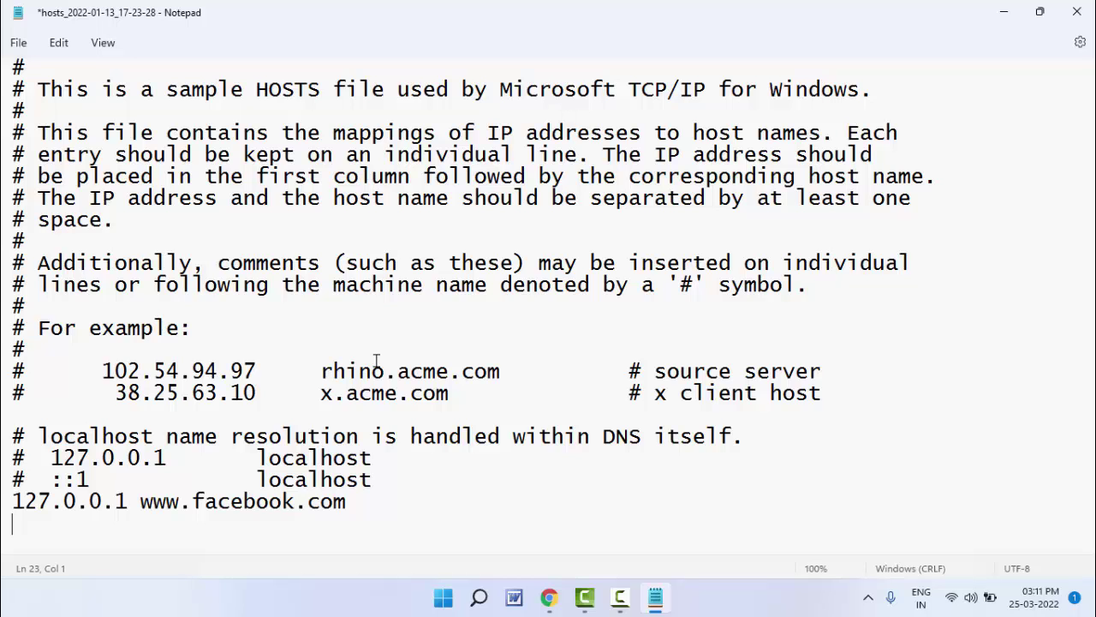
- Switch to Chrome to check whether the Facebook page is blocked, and return to the desktop
key("super+d")
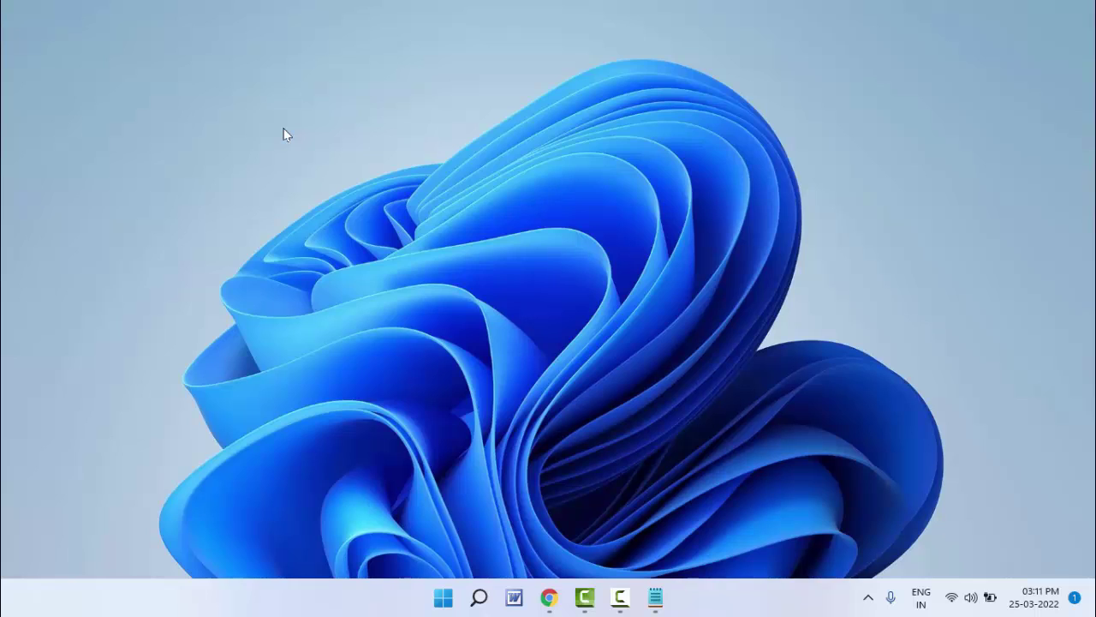
key("alt+Tab")
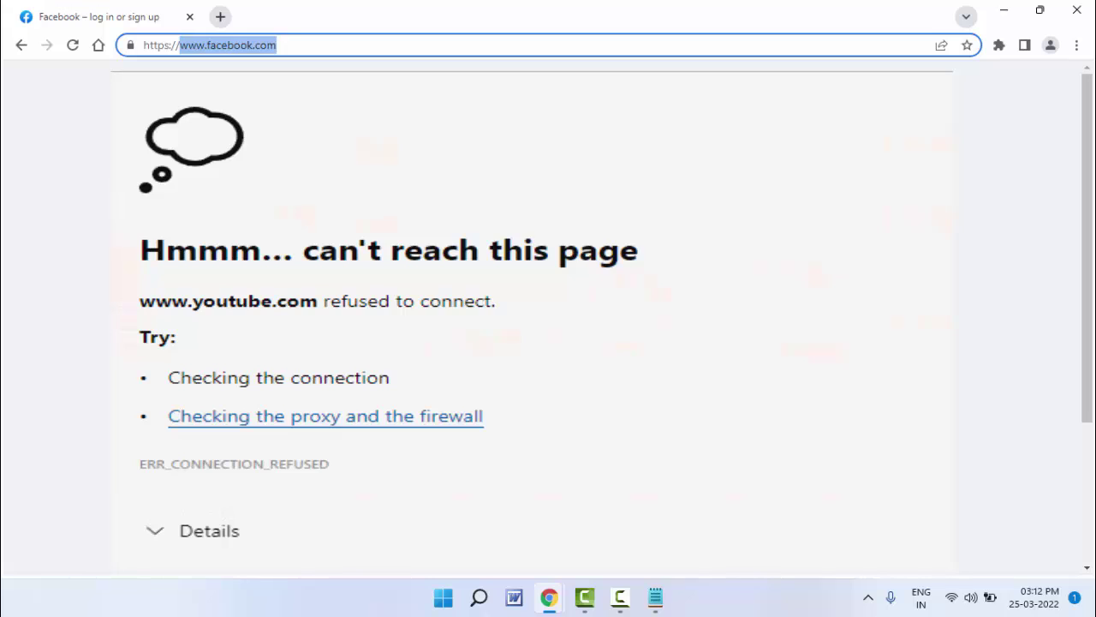
key("super+d")
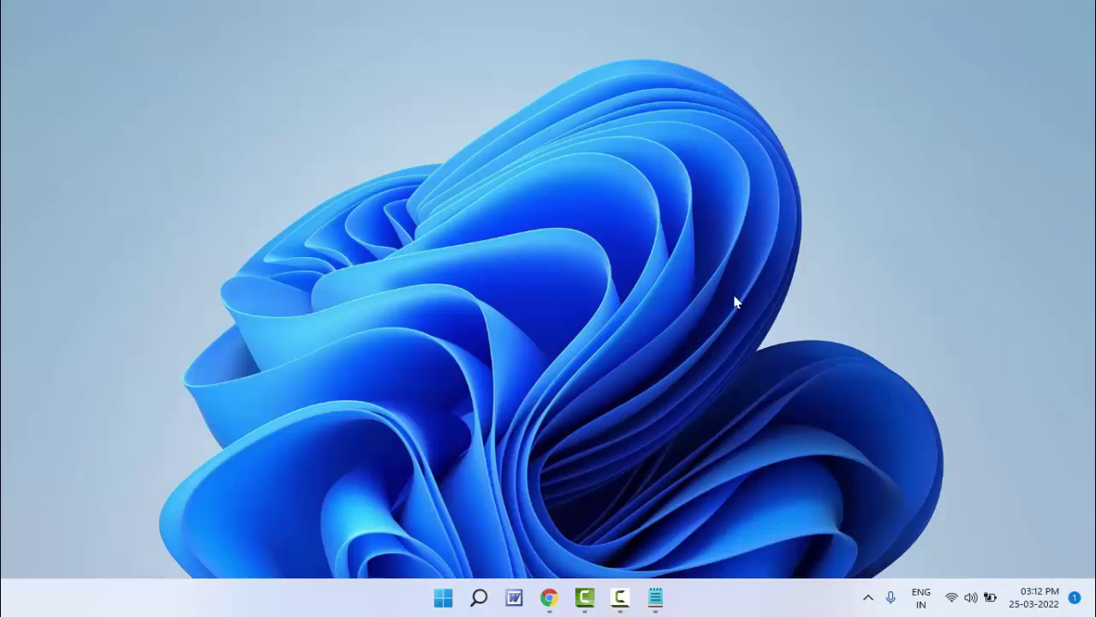
left_click(655, 597)
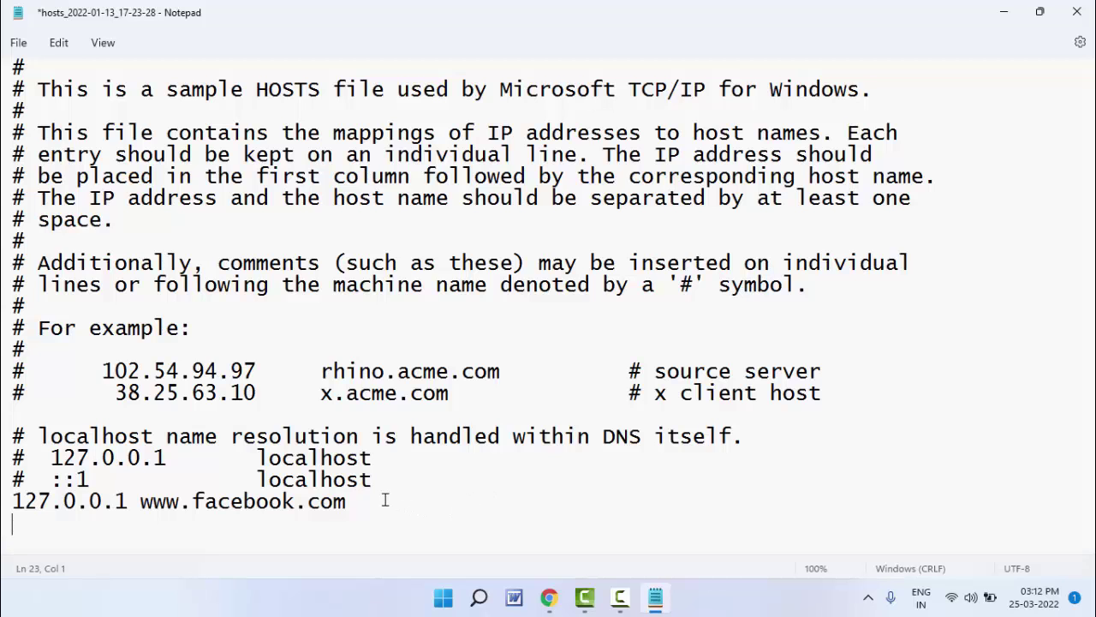
key("BackSpace")
key("BackSpace")
key("BackSpace")
key("BackSpace")
key("BackSpace")
key("BackSpace")
key("BackSpace")
key("BackSpace")
key("BackSpace")
key("BackSpace")
key("BackSpace")
key("BackSpace")
key("BackSpace")
key("BackSpace")
key("BackSpace")
key("BackSpace")
key("BackSpace")
key("BackSpace")
key("BackSpace")
key("BackSpace")
key("BackSpace")
key("BackSpace")
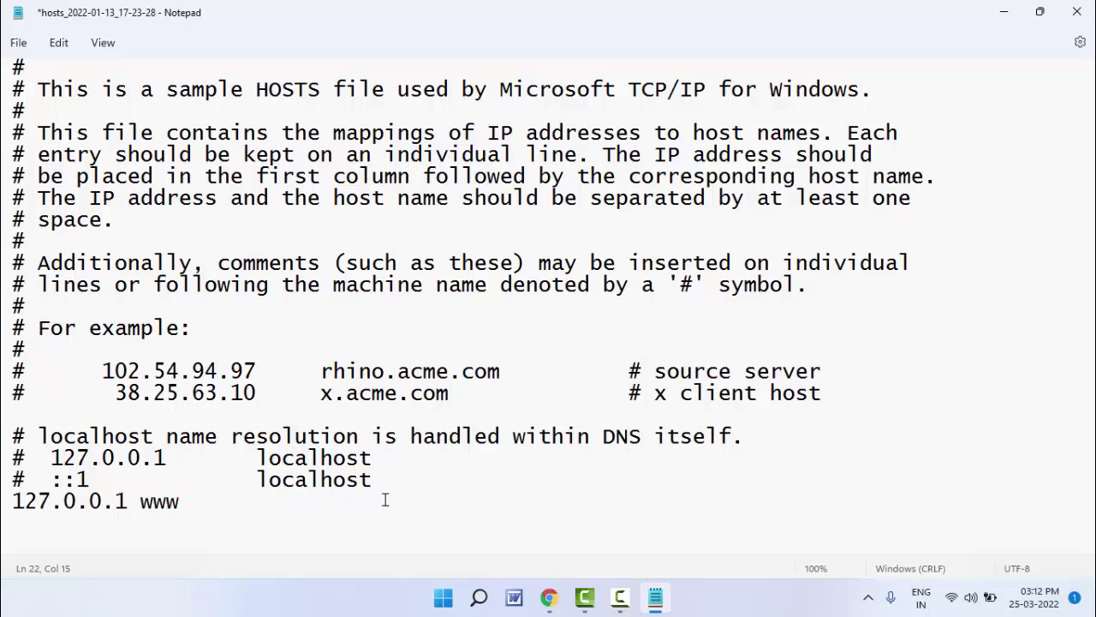
key("BackSpace")
key("BackSpace")
key("BackSpace")
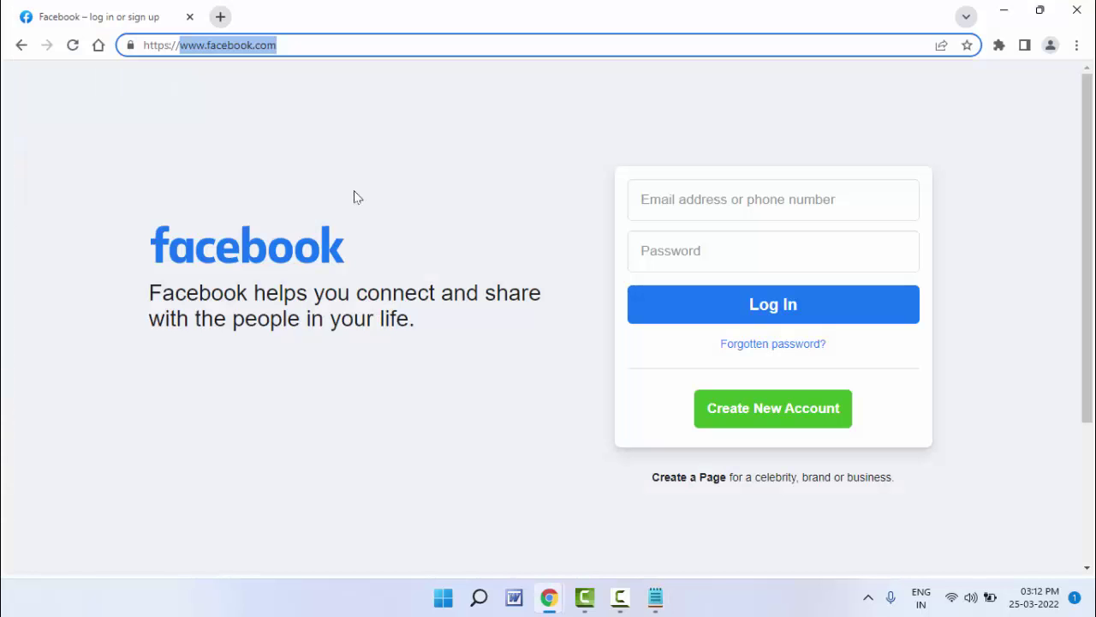
left_click(1076, 9)
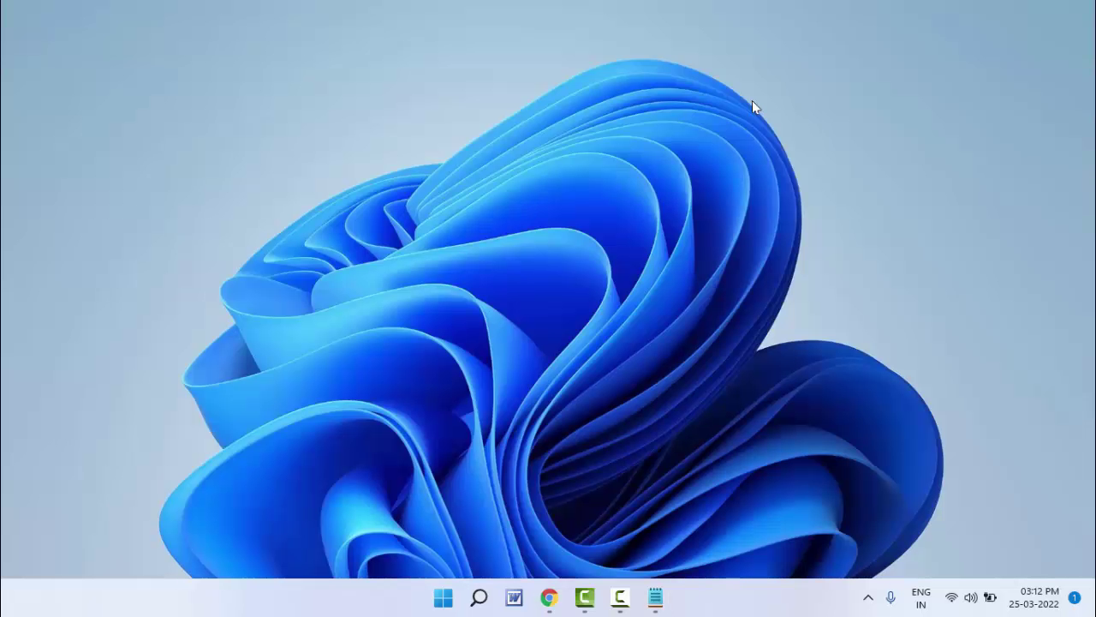